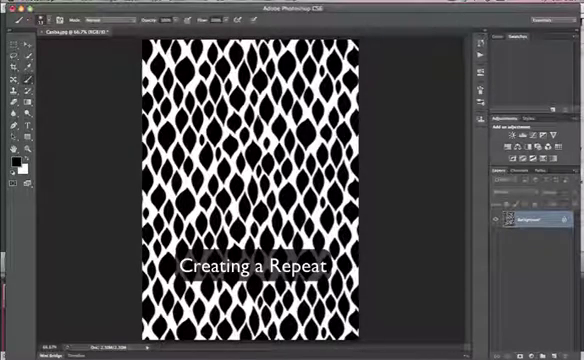
- Bring up the Canvas Size settings from the Image menu for the leaf print
{"action": "left_click", "coordinate": [55, 16]}
{"action": "left_click", "coordinate": [118, 66]}
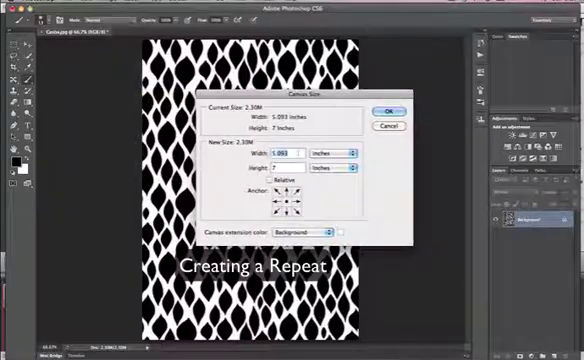
- Apply the enlarged canvas size of roughly 5.15 by 7.1 inches
{"action": "left_click", "coordinate": [390, 112]}
- Offset the leaf print horizontally and vertically with Wrap Around so the seams cross the centre
{"action": "left_click", "coordinate": [195, 8]}
{"action": "left_click", "coordinate": [205, 164]}
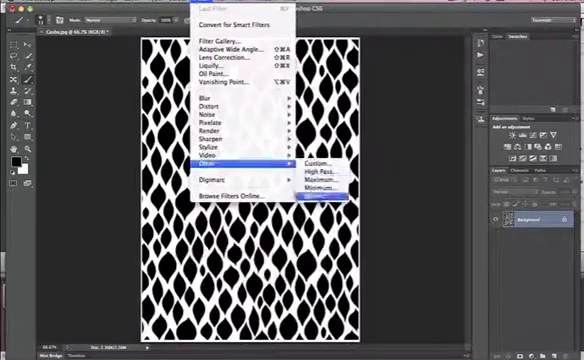
{"action": "left_click", "coordinate": [320, 188]}
{"action": "type", "text": "463"}
{"action": "left_click_drag", "start_coordinate": [303, 121], "coordinate": [410, 116]}
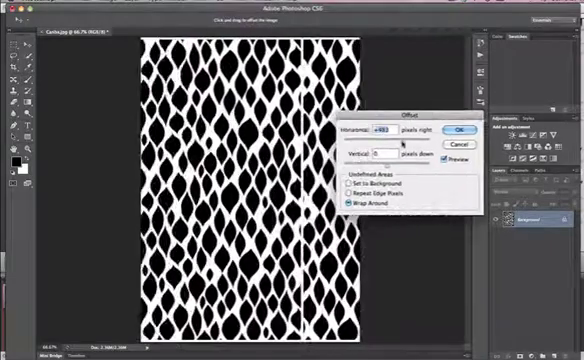
{"action": "double_click", "coordinate": [278, 158]}
{"action": "type", "text": "952"}
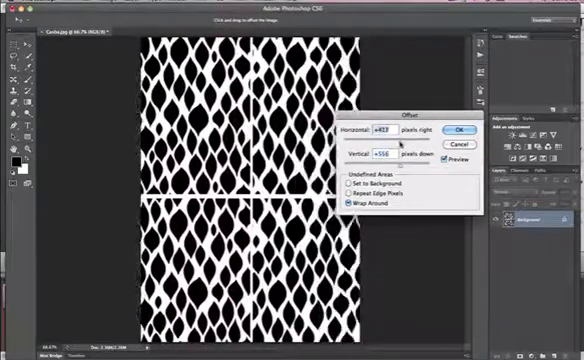
{"action": "left_click", "coordinate": [459, 130]}
{"action": "key", "text": "m"}
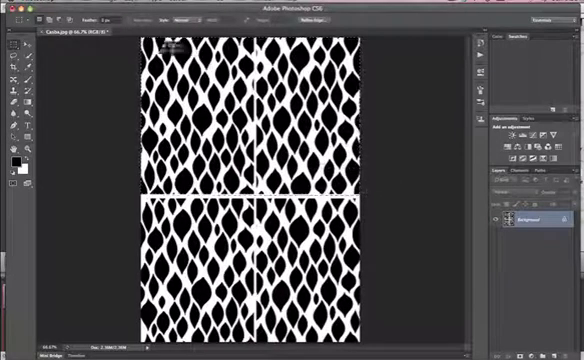
{"action": "left_click", "coordinate": [178, 100]}
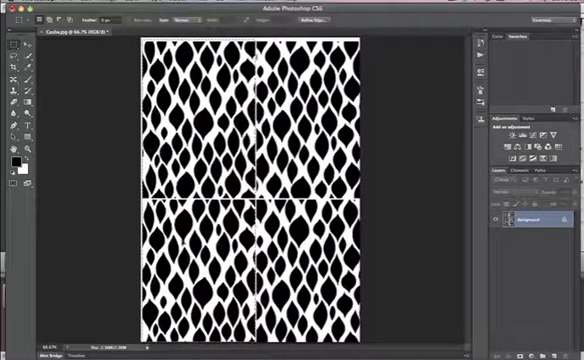
{"action": "key", "text": "c"}
{"action": "key", "text": "Escape"}
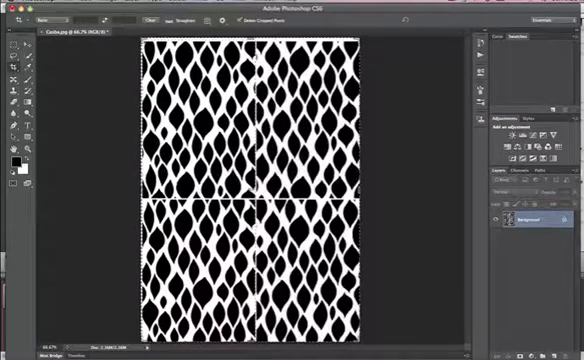
{"action": "key", "text": "ctrl+j"}
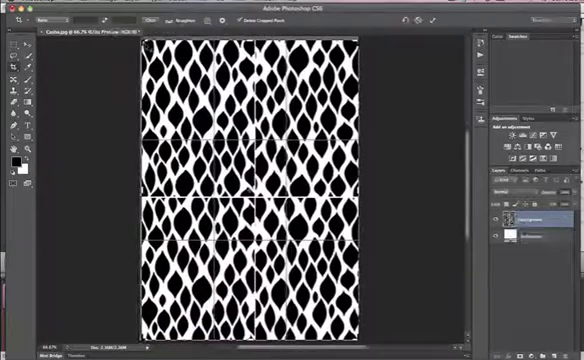
{"action": "key", "text": "c"}
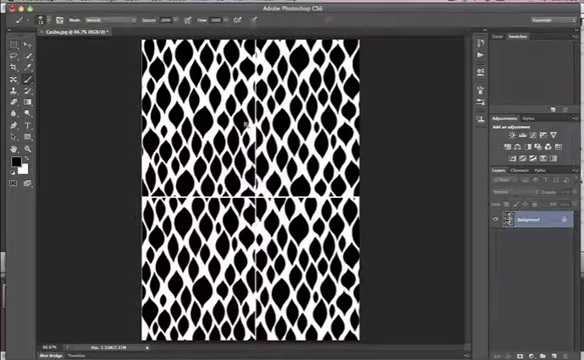
{"action": "scroll", "coordinate": [248, 125], "scroll_direction": "up", "scroll_amount": 3}
{"action": "scroll", "coordinate": [248, 125], "scroll_direction": "up", "scroll_amount": 2}
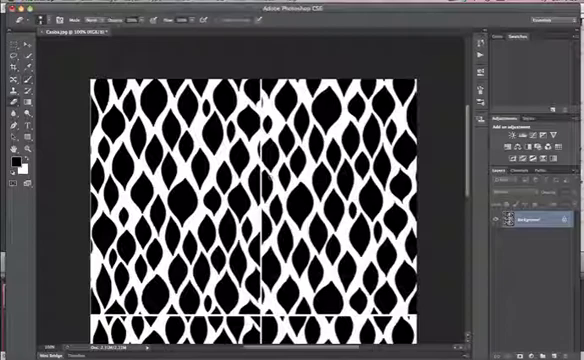
{"action": "scroll", "coordinate": [248, 125], "scroll_direction": "up", "scroll_amount": 2}
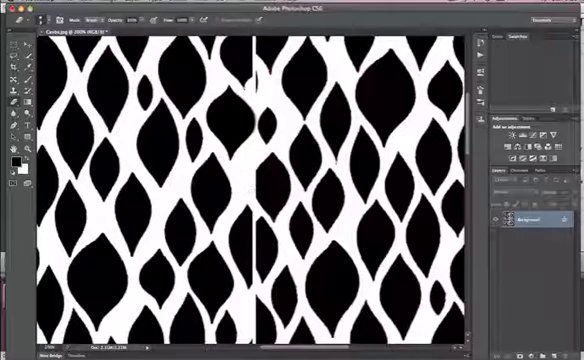
- Check the brush size choices and zoom out to view the whole print after painting white over the seam leaves
{"action": "right_click", "coordinate": [260, 175]}
{"action": "key", "text": "Escape"}
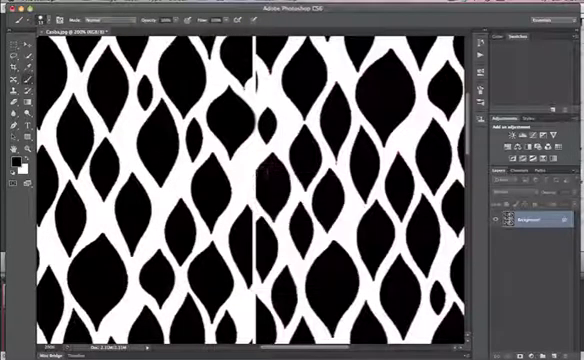
{"action": "key", "text": "ctrl+minus"}
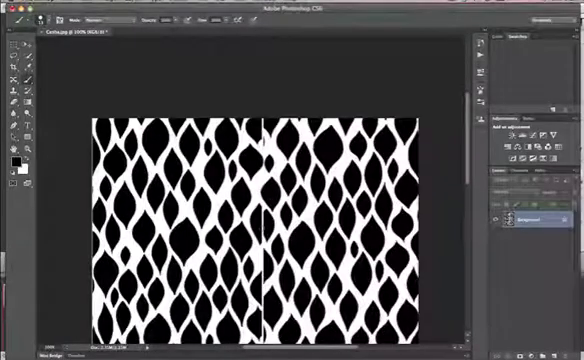
{"action": "key", "text": "m"}
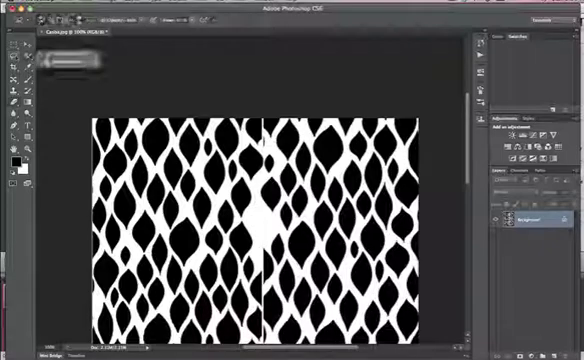
- Magic Wand a single leaf, copy it to its own layer and transform it into the white centre gap
{"action": "key", "text": "w"}
{"action": "left_click", "coordinate": [262, 205]}
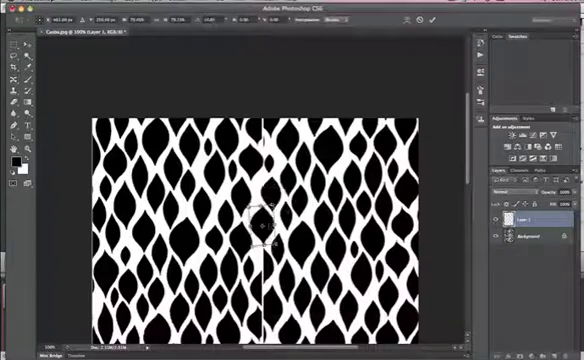
{"action": "key", "text": "Return"}
{"action": "scroll", "coordinate": [250, 200], "scroll_direction": "up", "scroll_amount": 3}
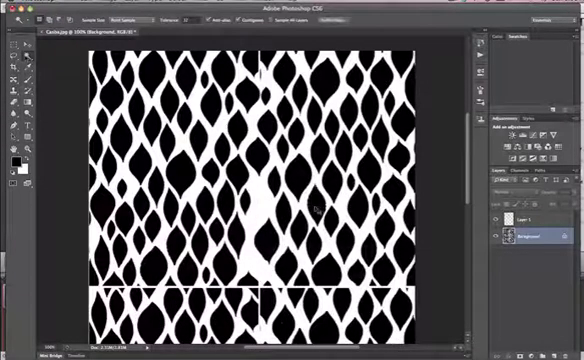
- Copy another leaf onto a layer, transform it into the centre gap, then move to the top layer with the Brush ready for touch-ups
{"action": "left_click", "coordinate": [290, 200]}
{"action": "key", "text": "ctrl+t"}
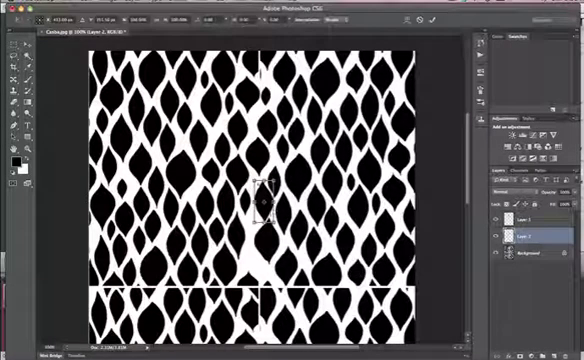
{"action": "key", "text": "Return"}
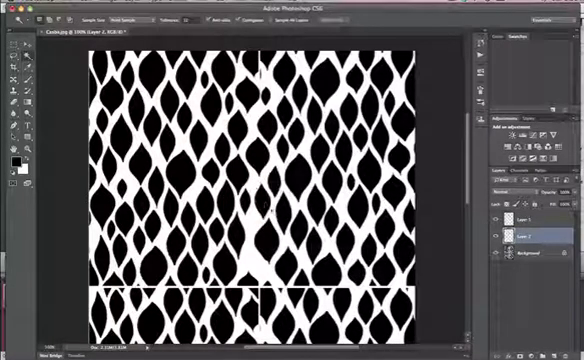
{"action": "key", "text": "ctrl+plus"}
{"action": "key", "text": "b"}
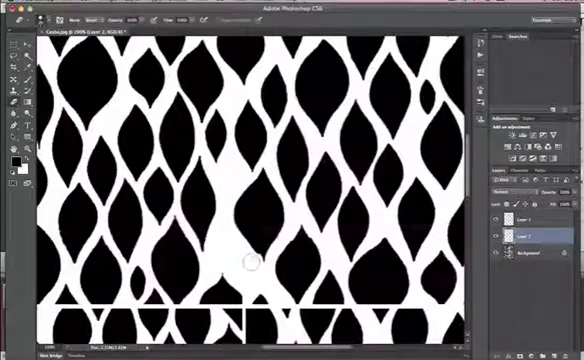
{"action": "key", "text": "alt+bracketright"}
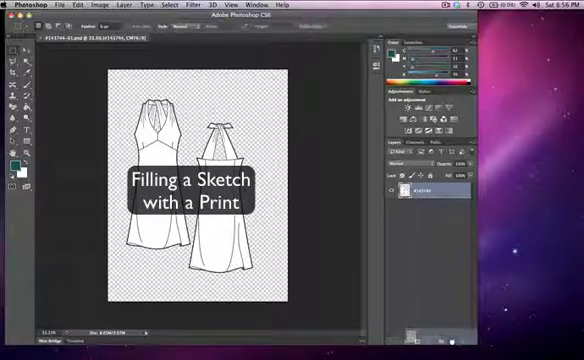
- Set the duplicated sketch layer's blend mode to Multiply and return to the original sketch layer
{"action": "left_click", "coordinate": [425, 162]}
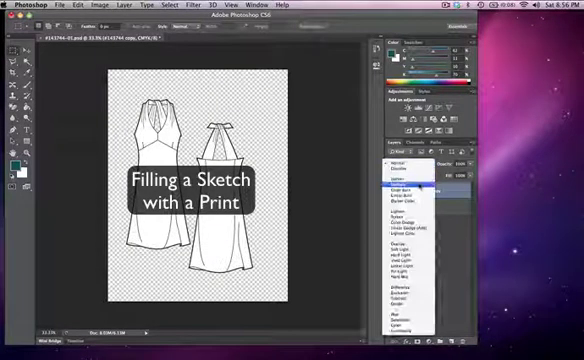
{"action": "left_click", "coordinate": [437, 193]}
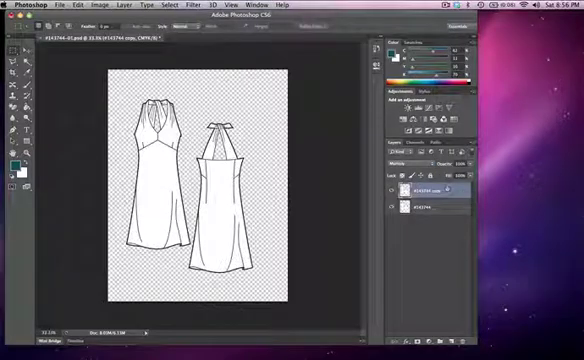
{"action": "left_click", "coordinate": [440, 206]}
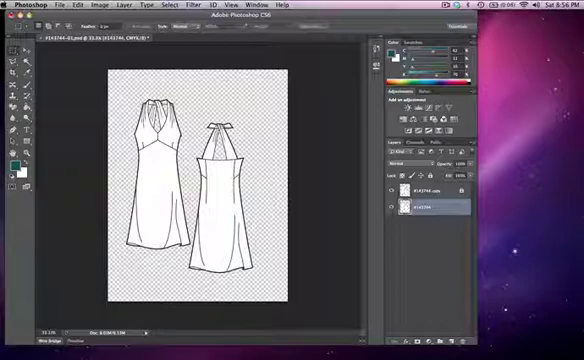
- Magic Wand the insides of the dresses, including the bodice, and add a Pattern fill layer to the selection
{"action": "key", "text": "w"}
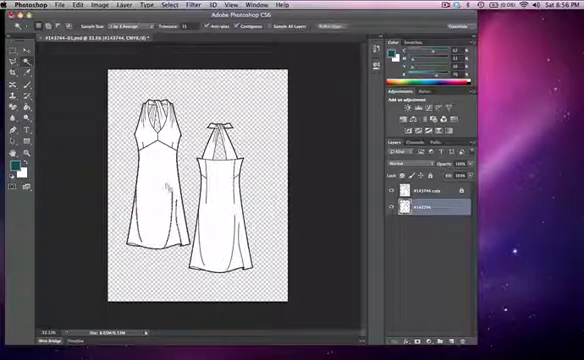
{"action": "left_click", "coordinate": [167, 188]}
{"action": "left_click", "coordinate": [157, 125], "text": "shift"}
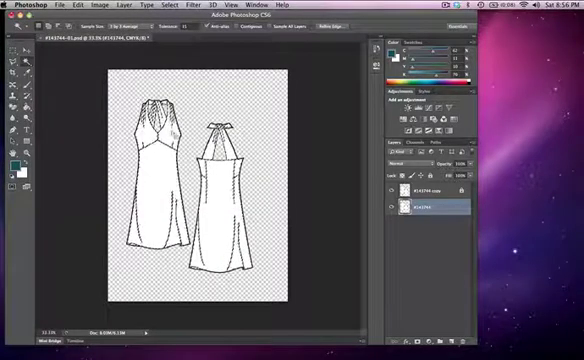
{"action": "left_click", "coordinate": [431, 340]}
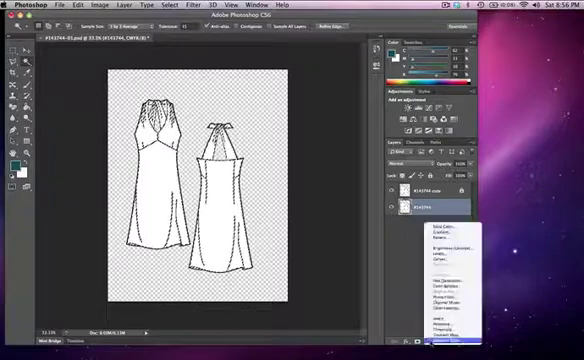
{"action": "left_click", "coordinate": [445, 241]}
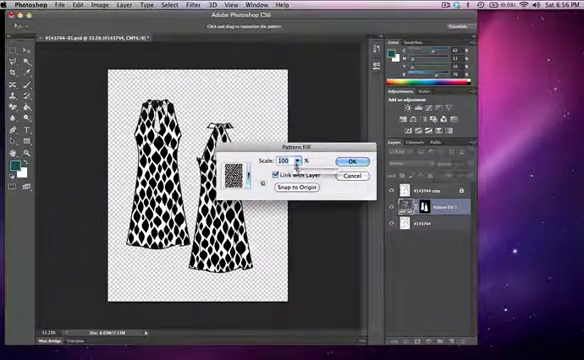
{"action": "type", "text": "13"}
{"action": "type", "text": "3"}
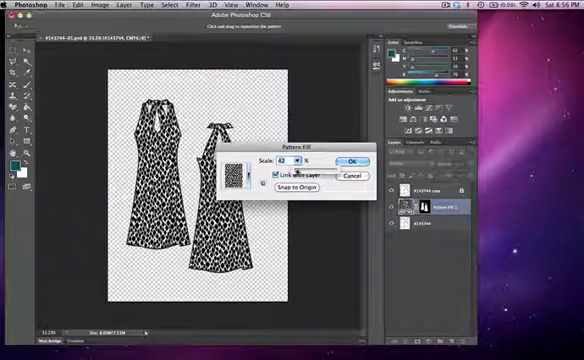
{"action": "type", "text": "2"}
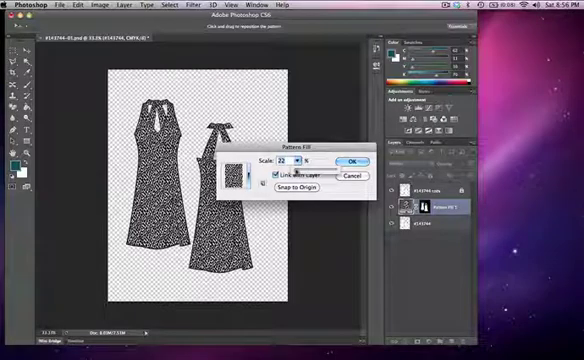